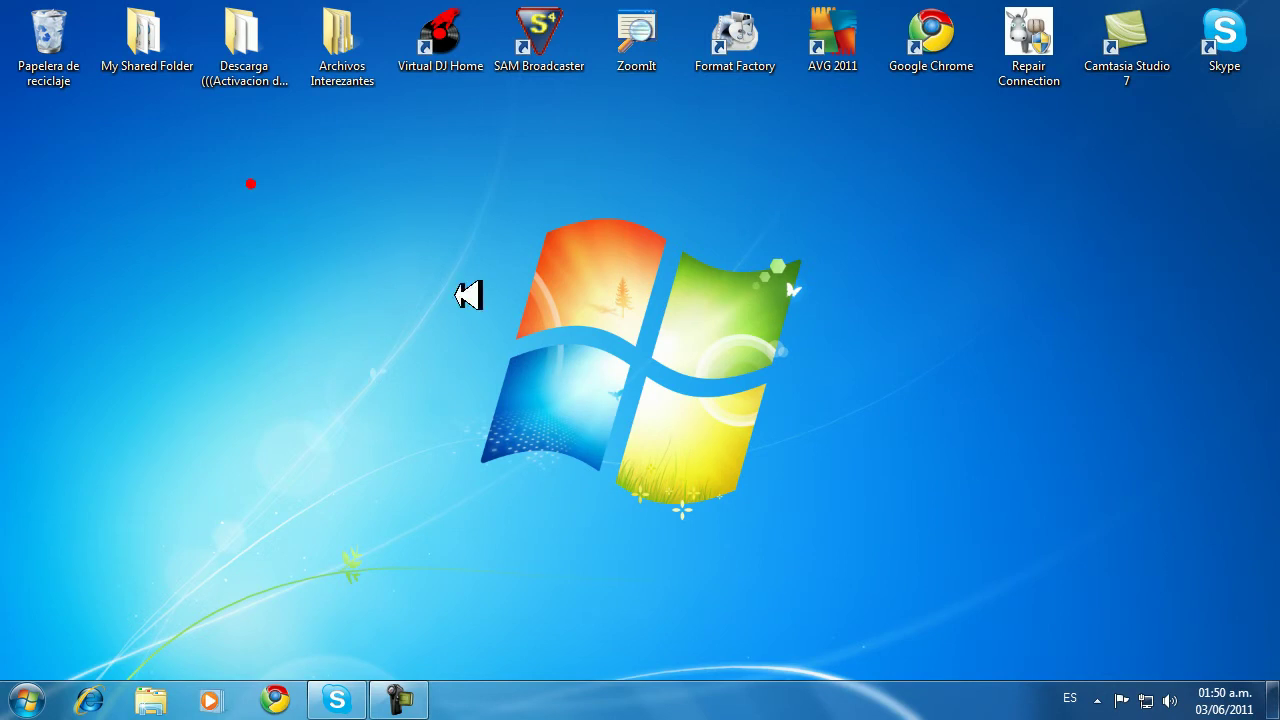
drag(952, 237, 826, 327)
drag(259, 328, 903, 465)
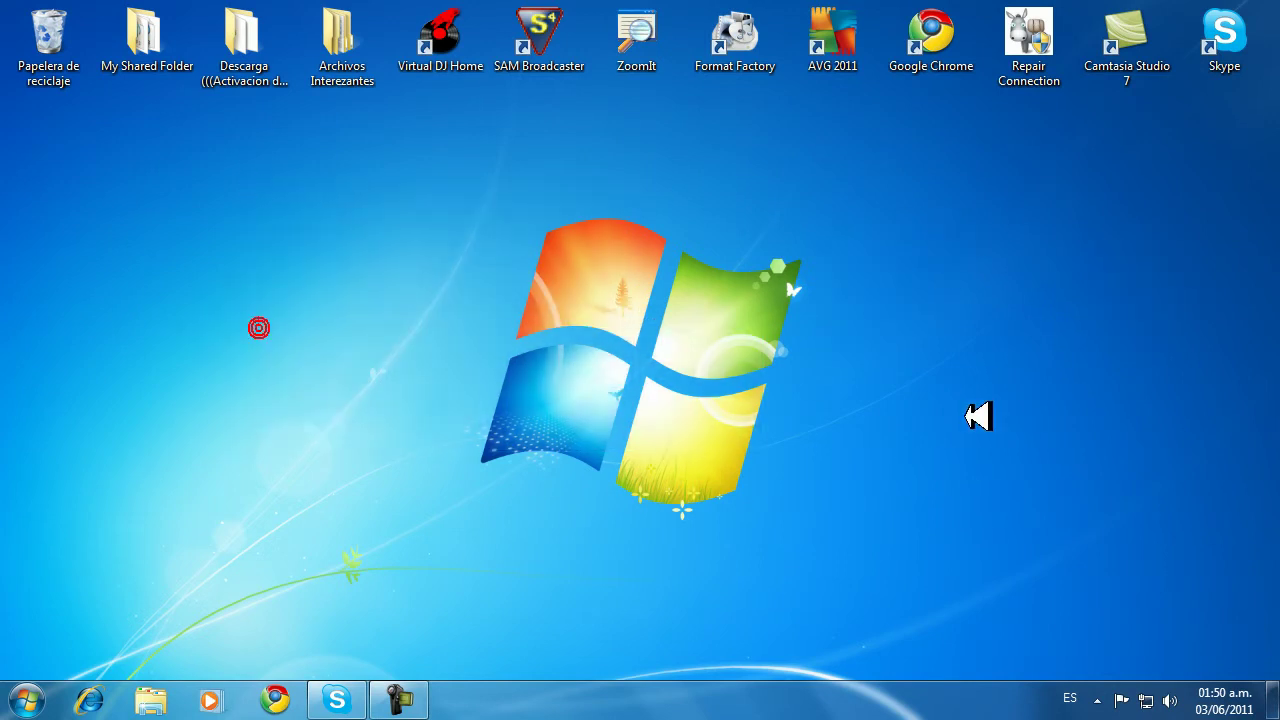
drag(1072, 191, 94, 665)
drag(247, 507, 536, 533)
drag(1109, 415, 452, 591)
drag(66, 511, 870, 420)
drag(915, 306, 313, 581)
drag(292, 478, 868, 432)
drag(888, 199, 790, 288)
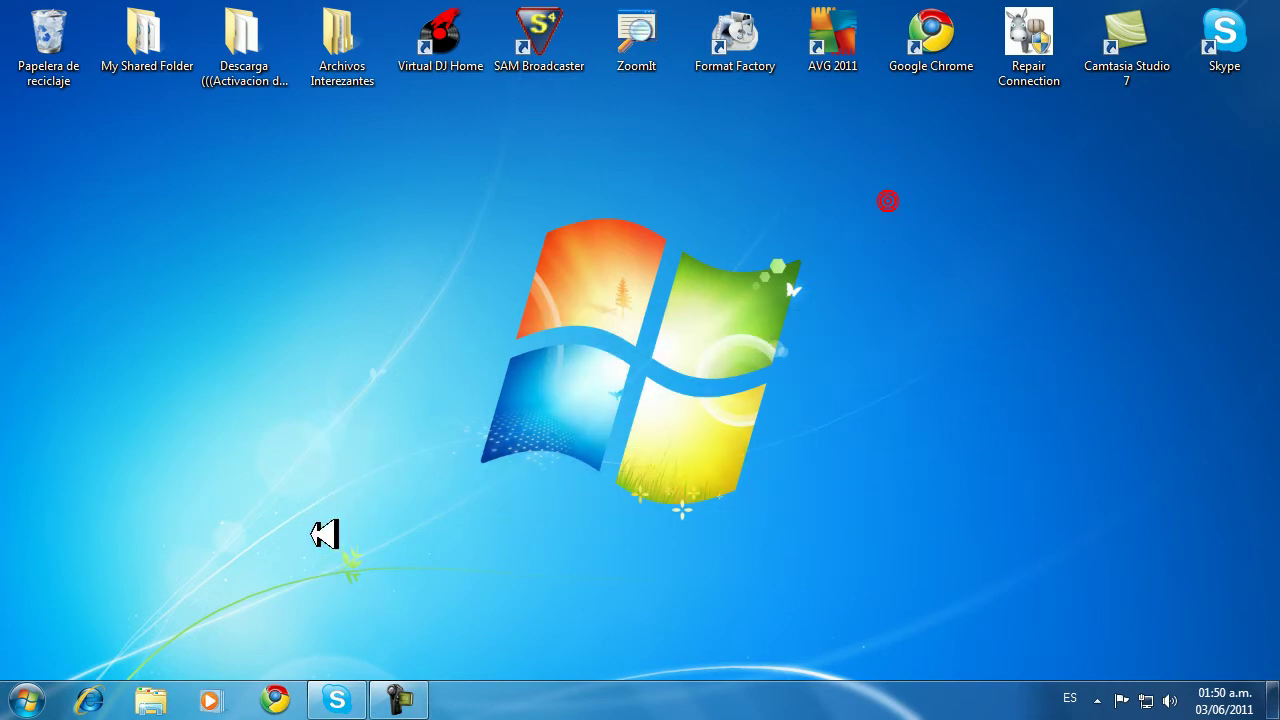
Move the Repair Connection shortcut out of the icon row to an empty area of the desktop.
drag(1049, 29, 568, 312)
drag(870, 494, 503, 277)
drag(247, 169, 752, 476)
drag(521, 326, 1137, 340)
drag(904, 377, 1274, 246)
drag(1269, 175, 955, 488)
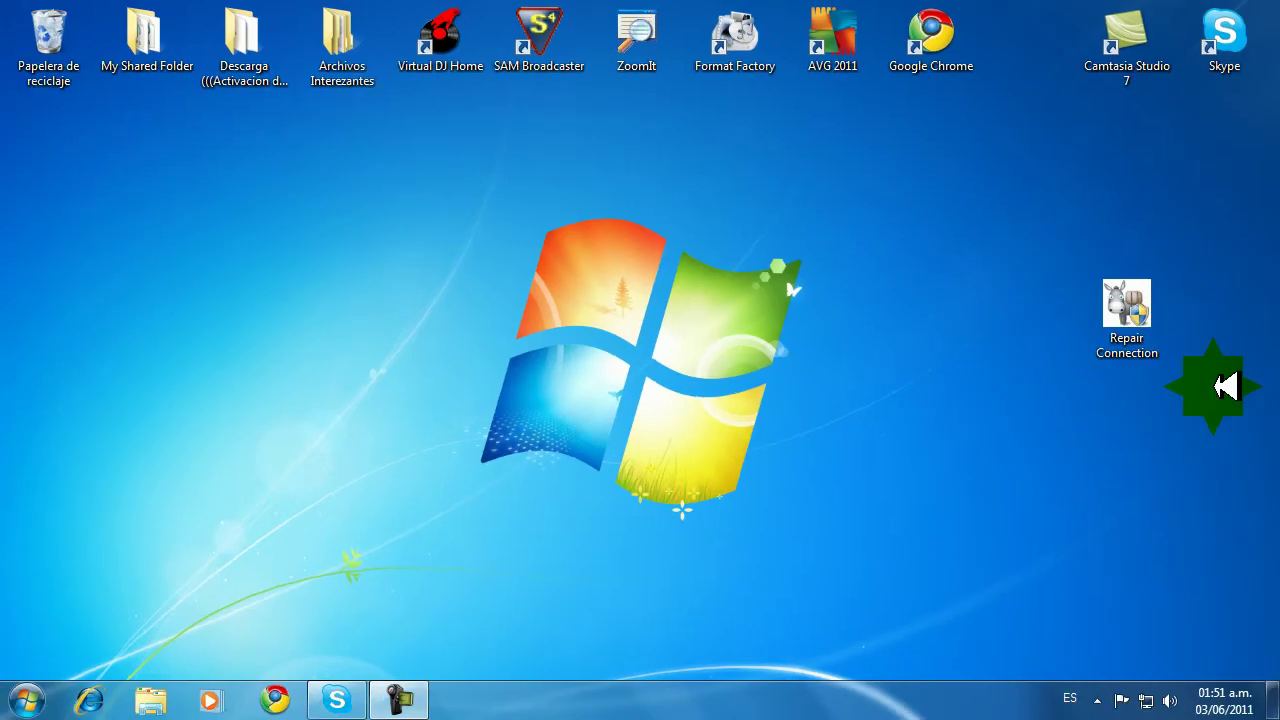
drag(1052, 404, 699, 443)
mouse_move(797, 216)
mouse_down()
mouse_move(1117, 494)
mouse_move(1134, 483)
mouse_up()
mouse_move(1134, 483)
mouse_down()
mouse_move(1023, 380)
mouse_move(794, 263)
mouse_move(817, 232)
mouse_move(1163, 457)
mouse_move(1125, 432)
mouse_up()
drag(1094, 416, 1072, 471)
mouse_move(836, 238)
mouse_down()
mouse_move(1080, 486)
mouse_move(846, 241)
mouse_up()
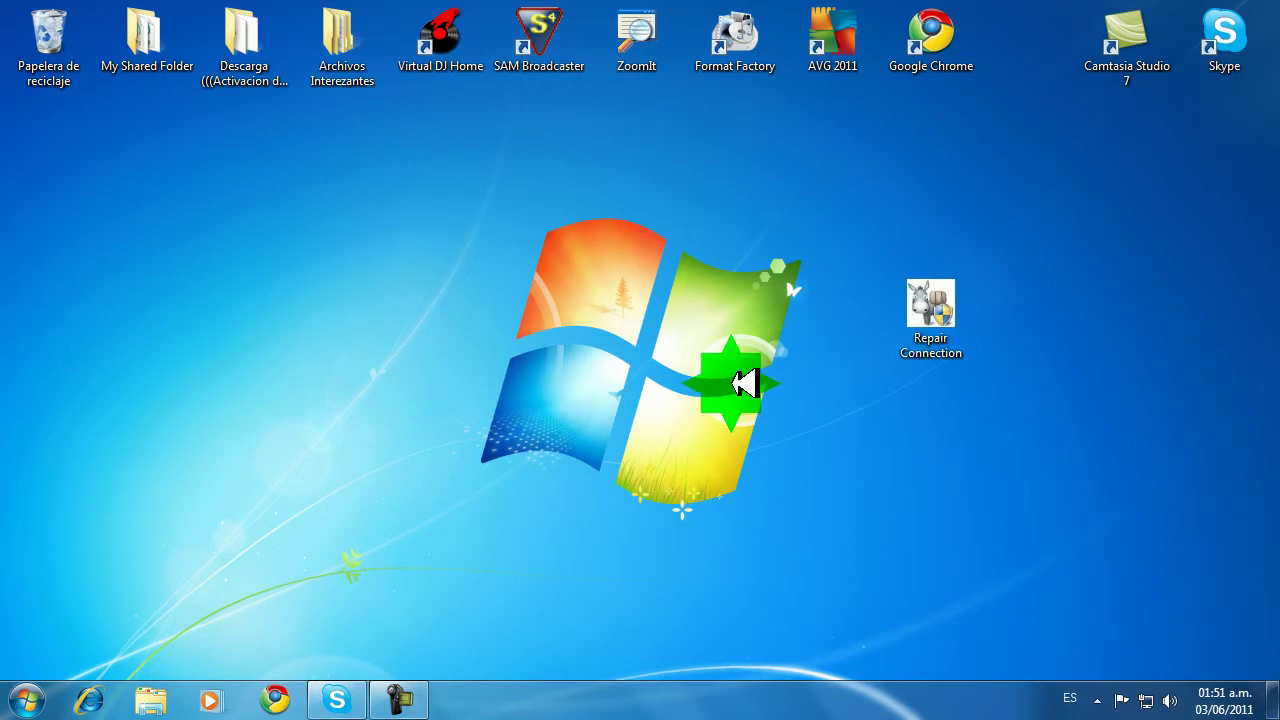
Run Repair Connection and reposition its console window on the desktop.
drag(410, 144, 425, 164)
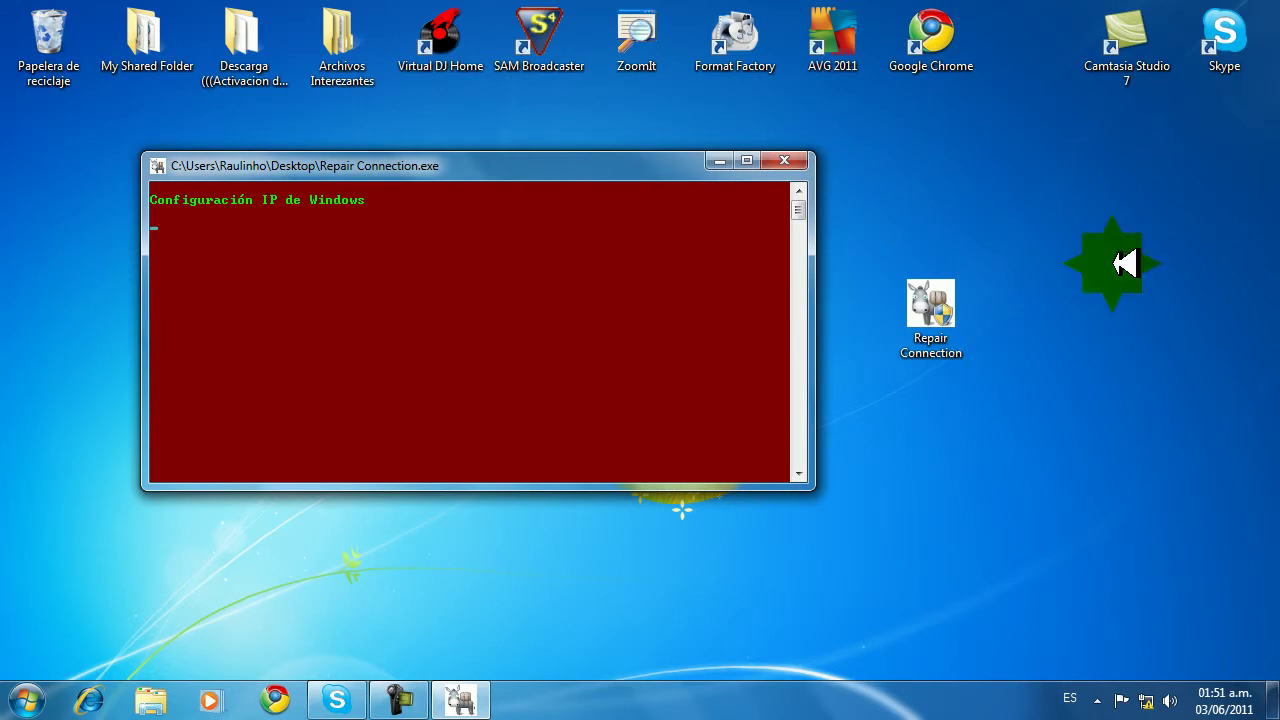
mouse_move(1150, 703)
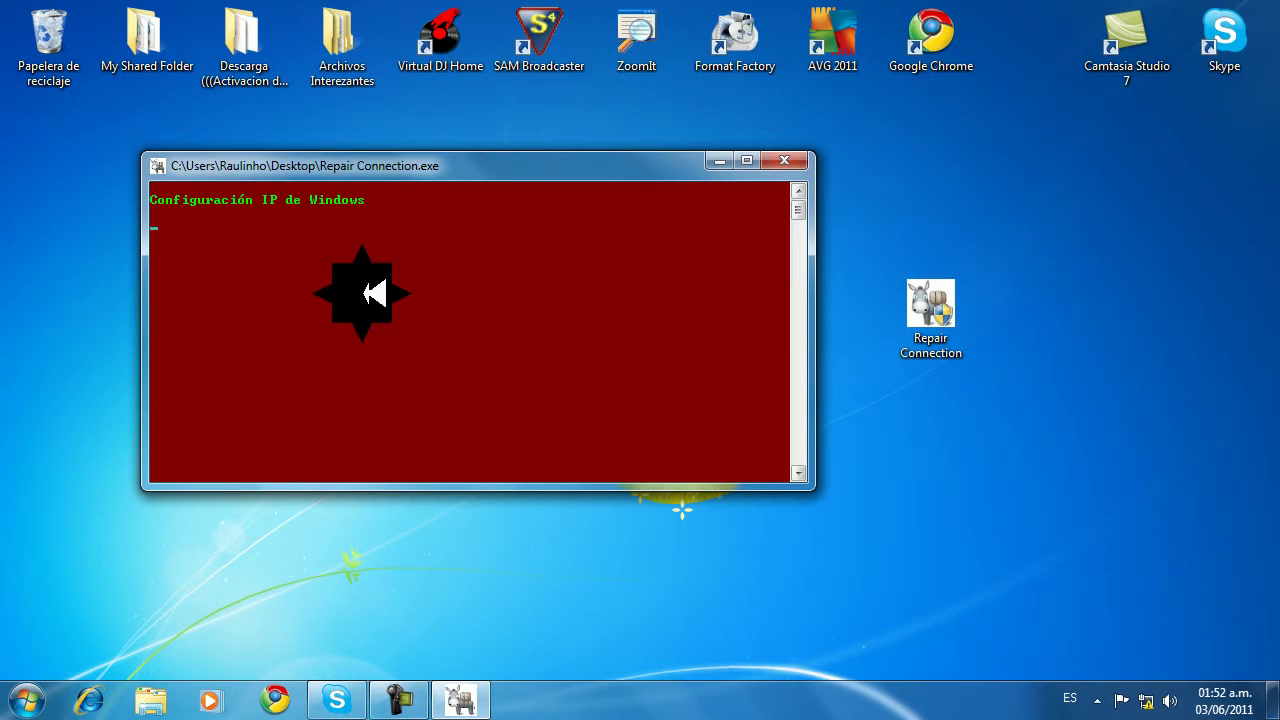
drag(371, 165, 419, 184)
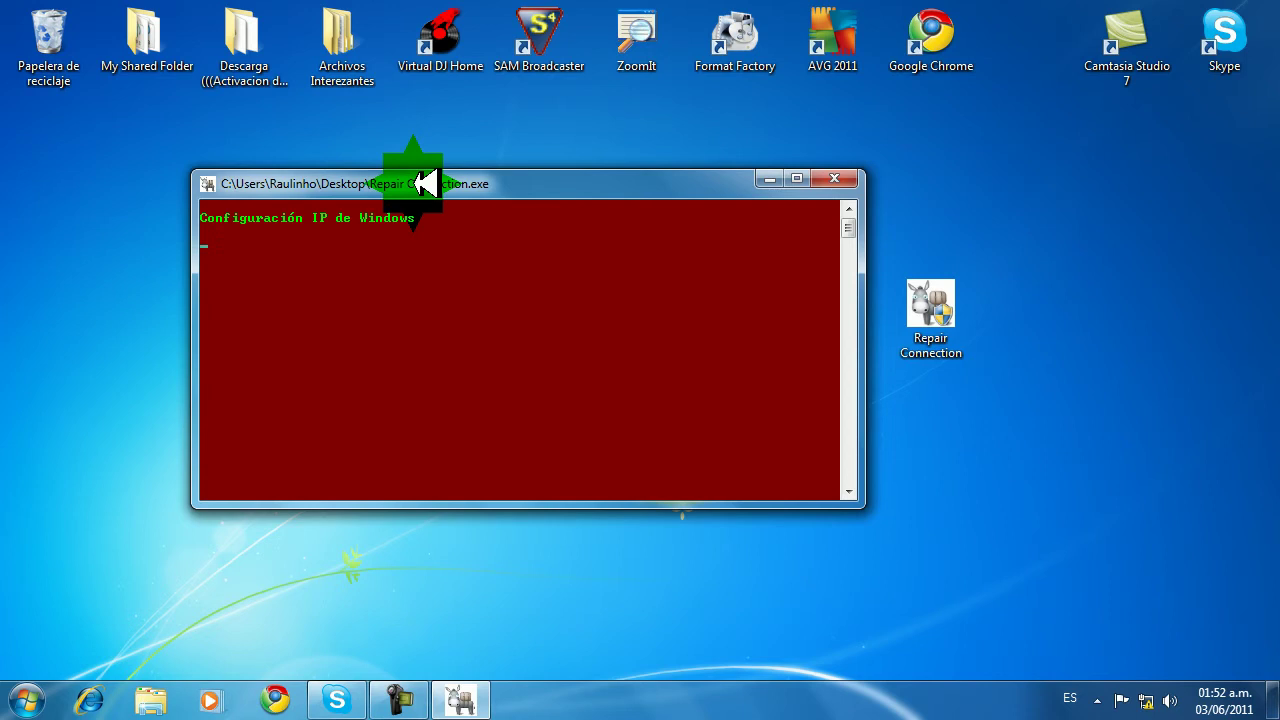
drag(1000, 514, 1200, 680)
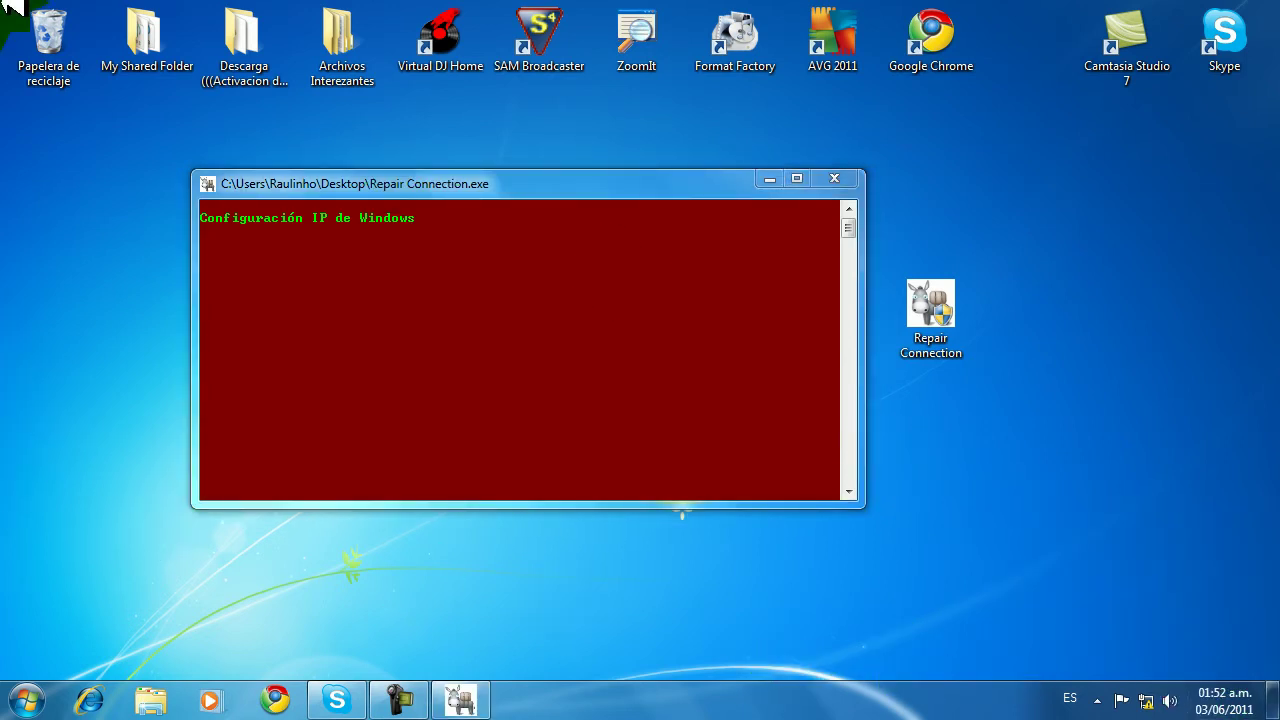
Move the Repair Connection shortcut back into the icon row between Google Chrome and Camtasia Studio 7.
click(917, 314)
drag(908, 203, 1126, 585)
right_click(1021, 438)
drag(963, 342, 1086, 400)
drag(945, 372, 1128, 543)
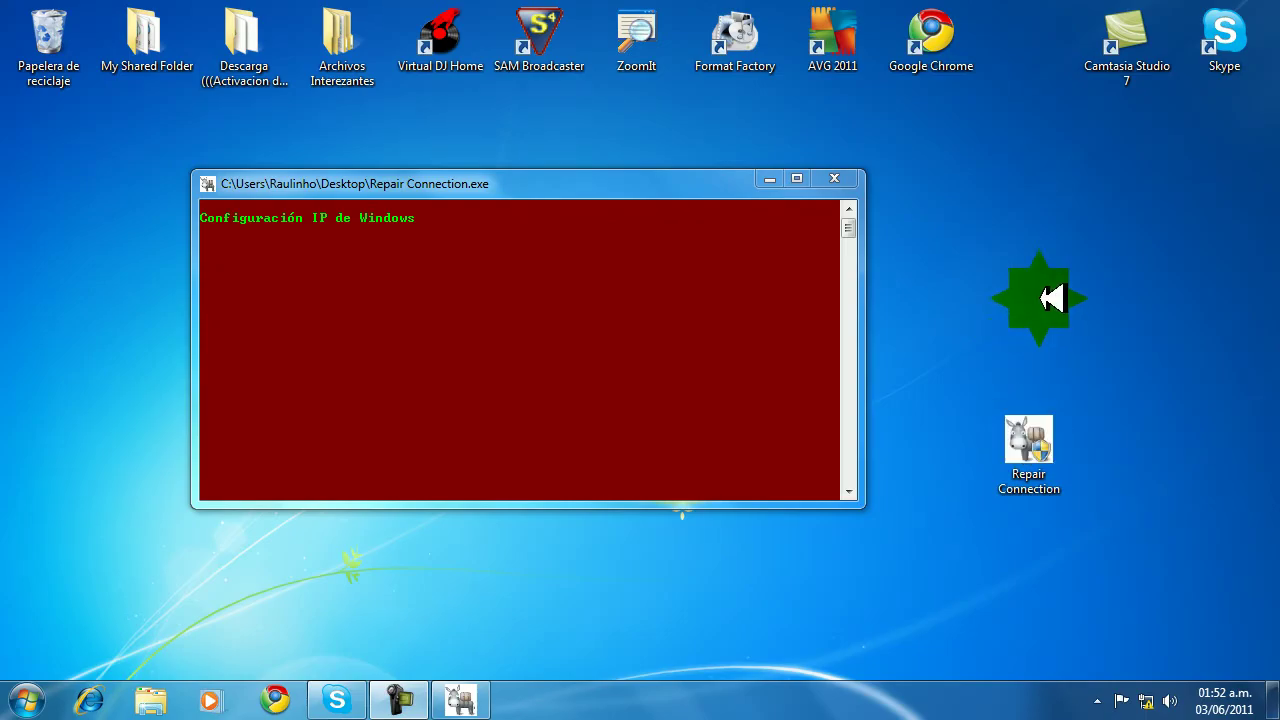
click(1038, 465)
drag(1055, 374, 1040, 50)
click(928, 305)
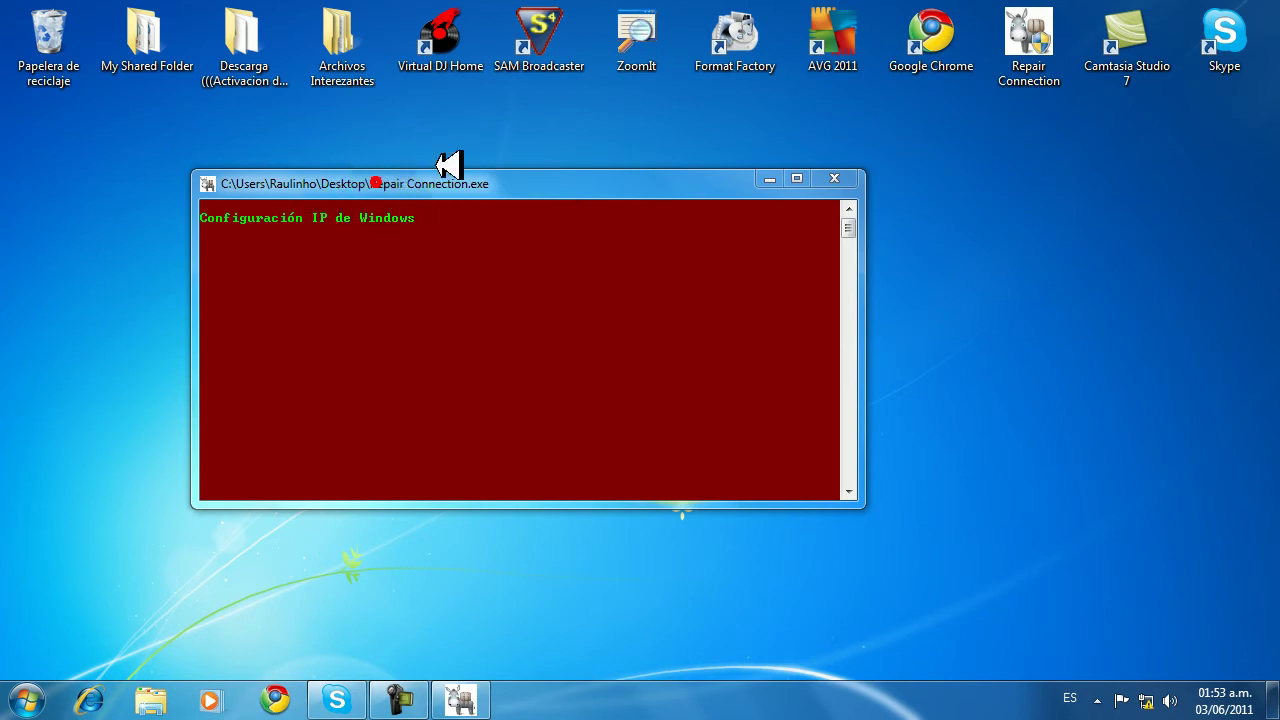
Reposition the running Repair Connection console window and close it.
drag(383, 177, 446, 157)
drag(909, 211, 928, 184)
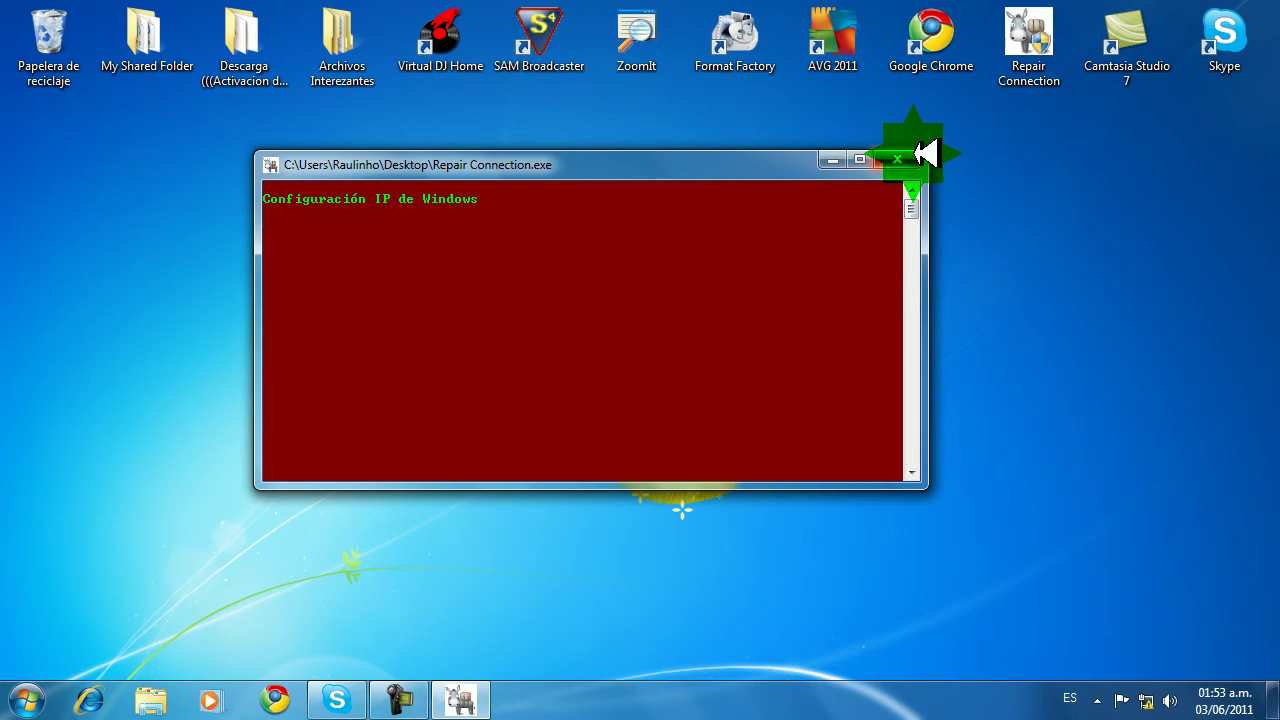
click(911, 157)
Run Repair Connection again, let it complete the IP configuration repair, and exit its console.
click(1032, 40)
click(1030, 31)
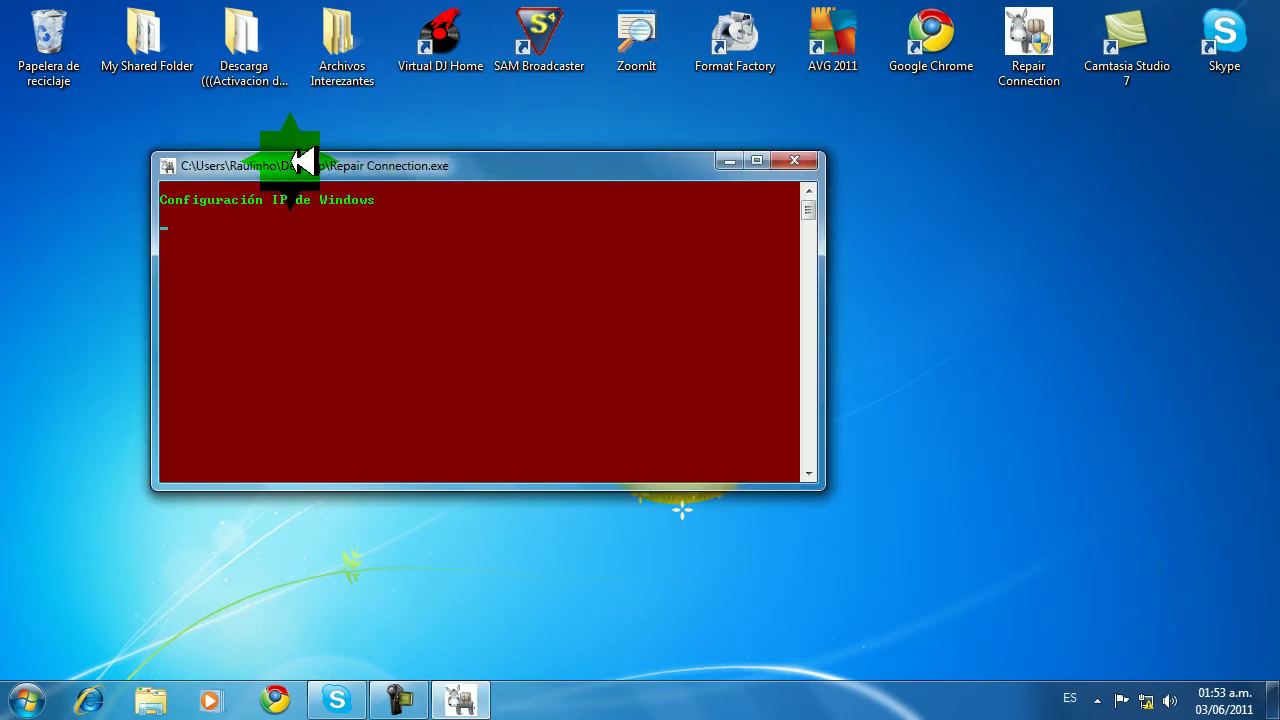
drag(306, 163, 391, 196)
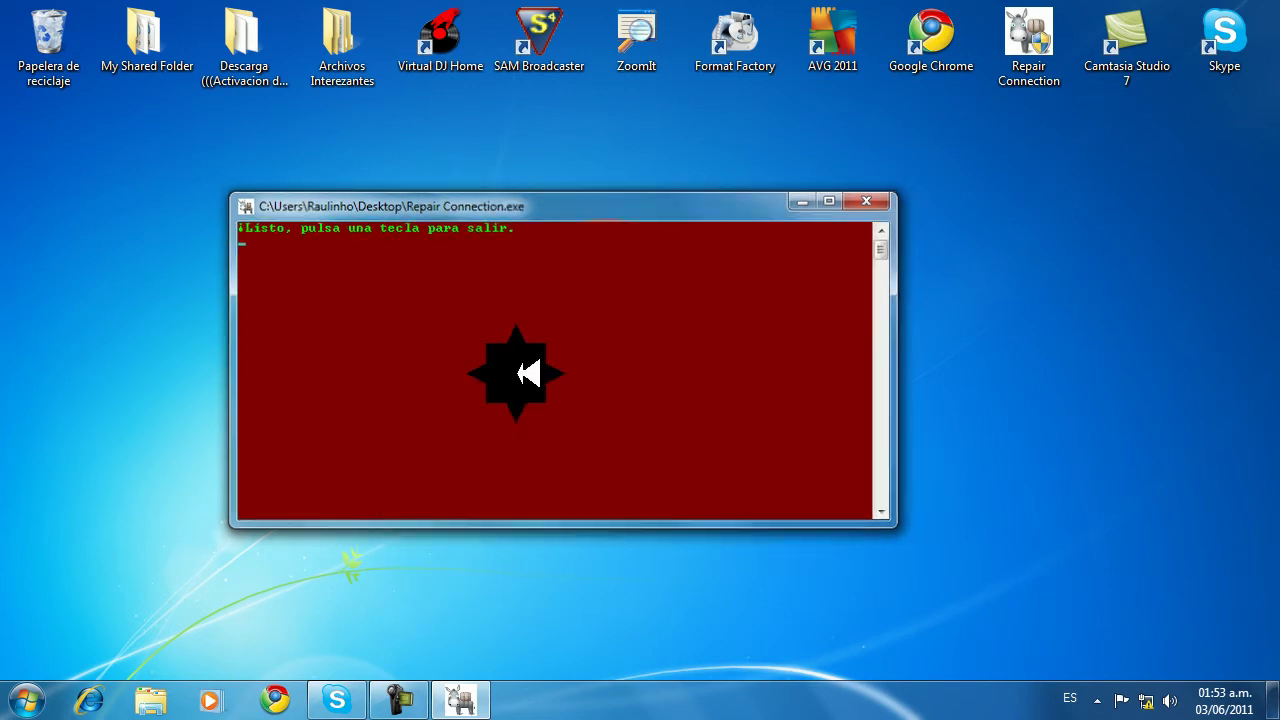
key(Return)
drag(498, 186, 812, 576)
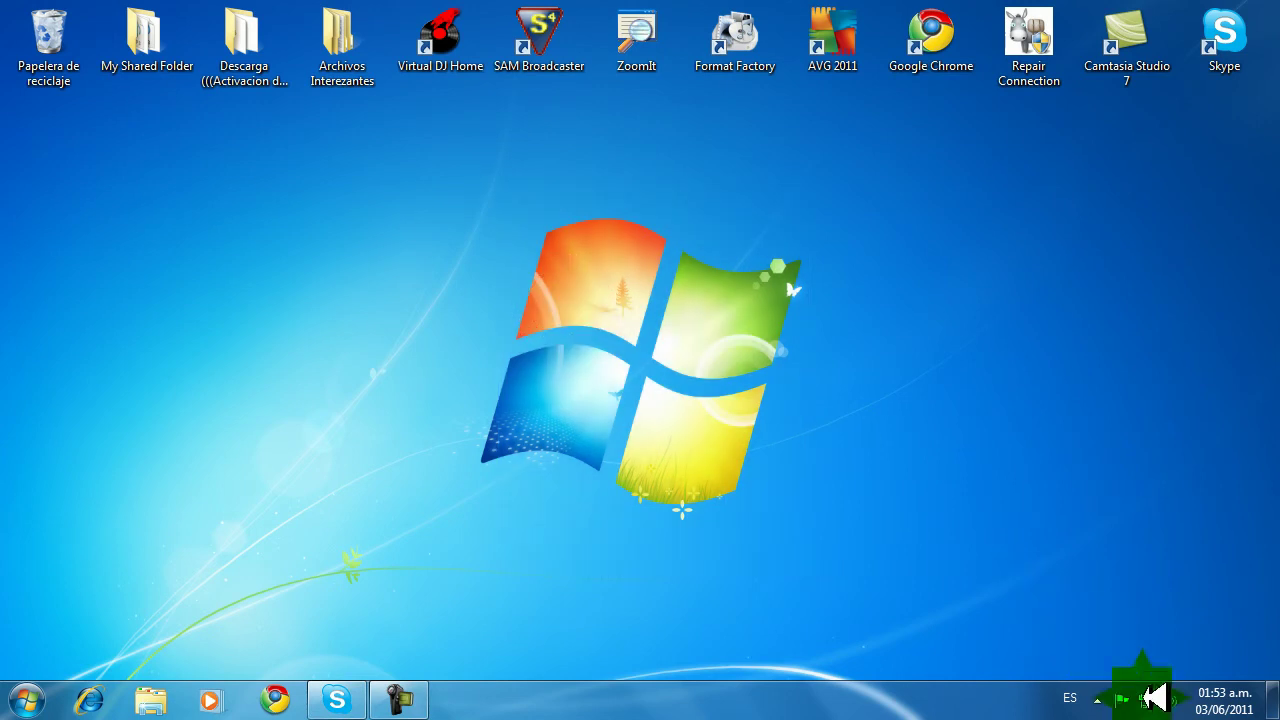
Check the network connection status.
mouse_move(1158, 703)
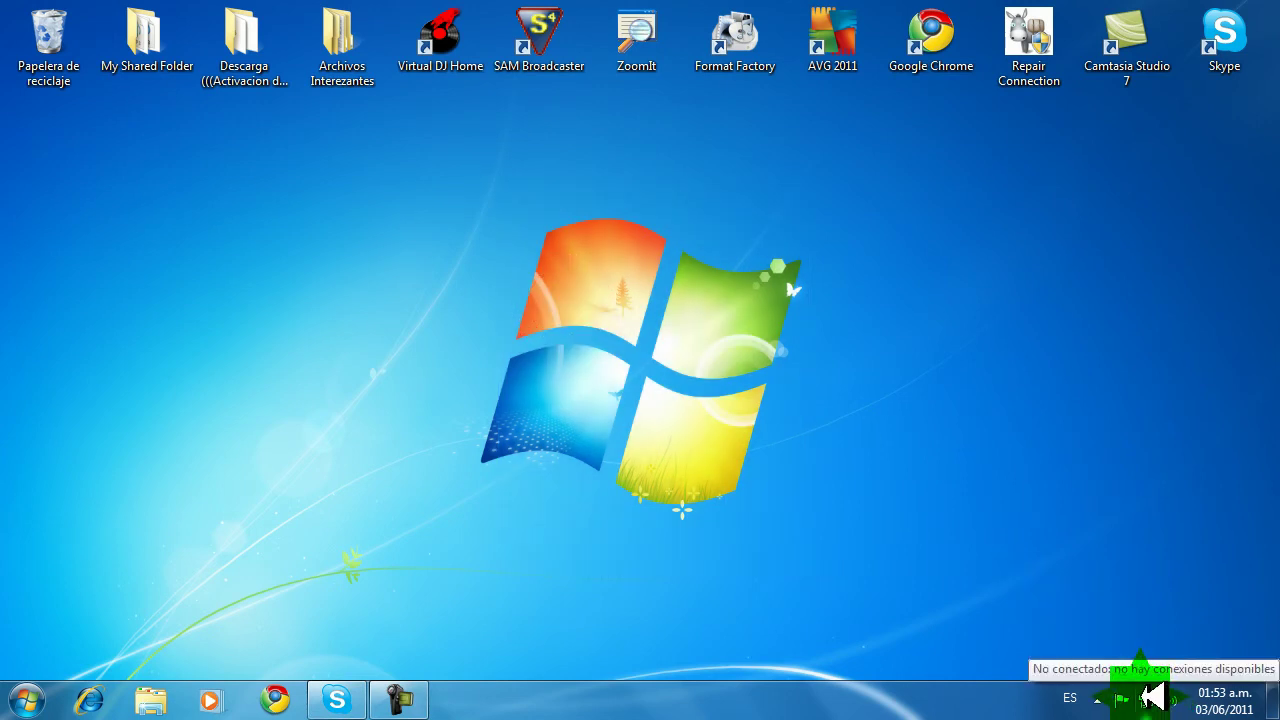
drag(1076, 448, 600, 600)
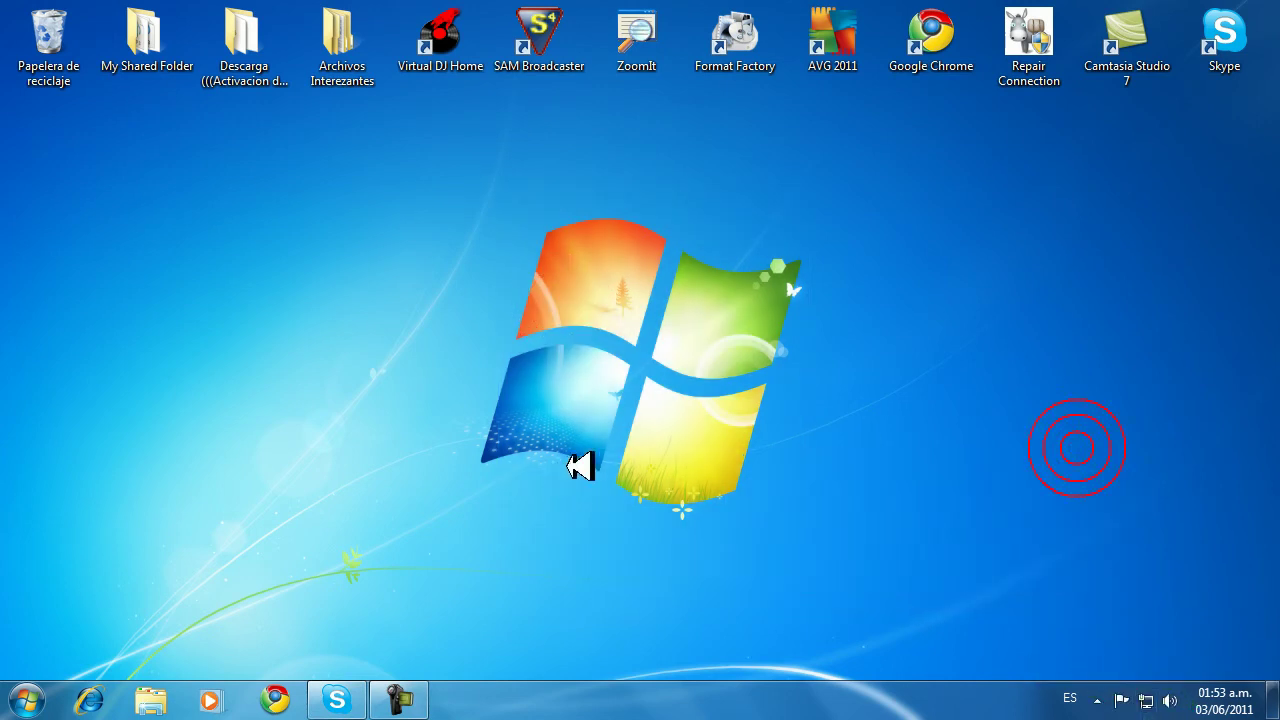
drag(498, 152, 850, 608)
drag(1046, 591, 268, 153)
drag(470, 287, 1040, 662)
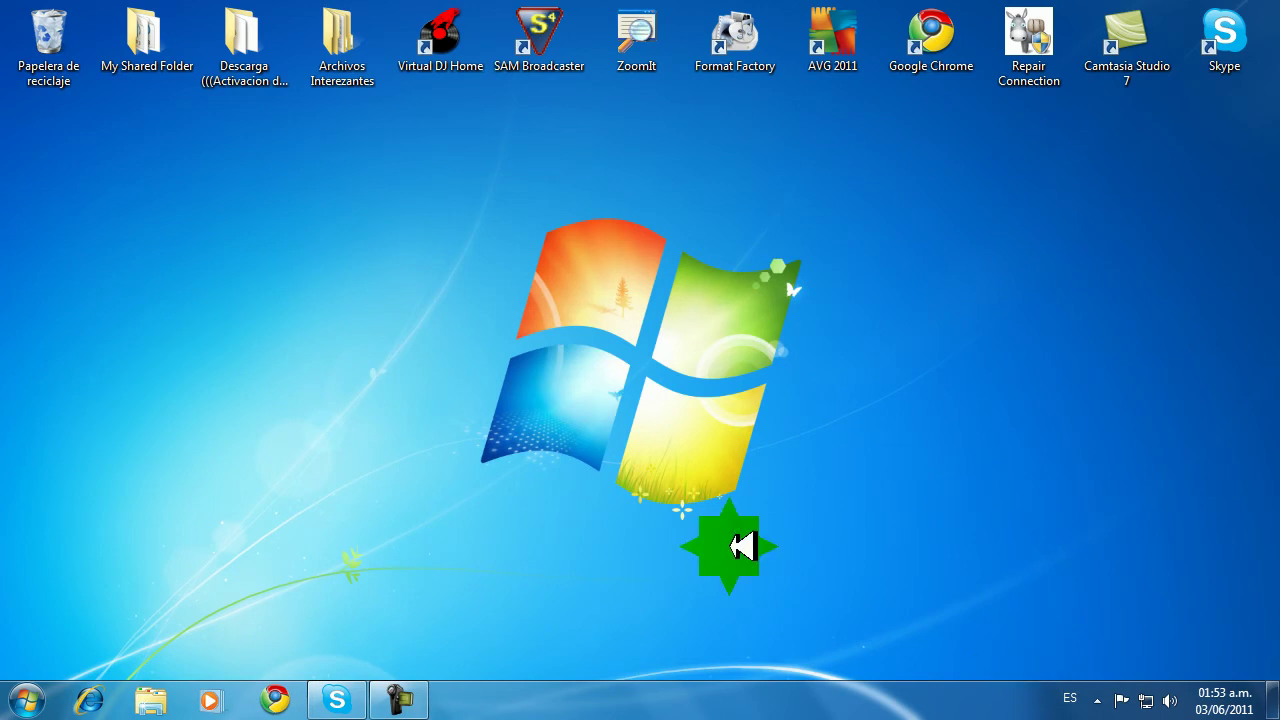
drag(1001, 567, 875, 571)
mouse_move(875, 571)
mouse_down()
mouse_move(409, 169)
mouse_move(872, 595)
mouse_up()
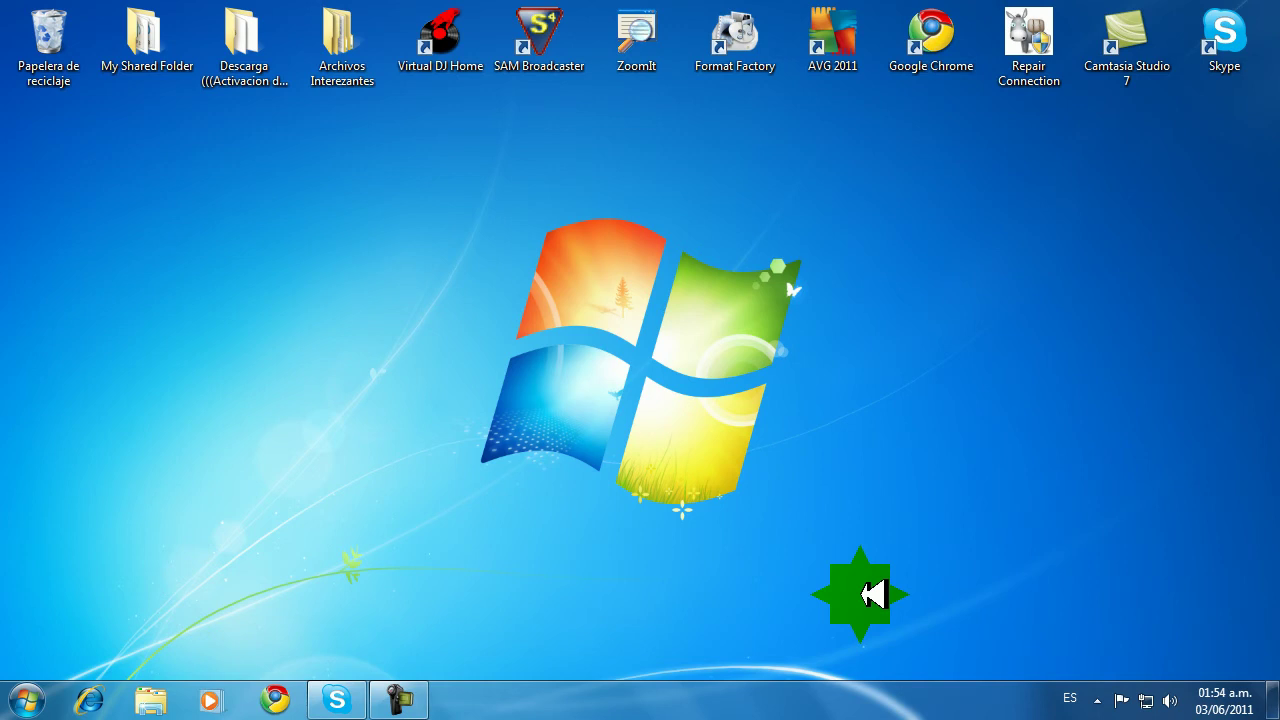
Bring up the preview of the running Skype window.
mouse_move(358, 692)
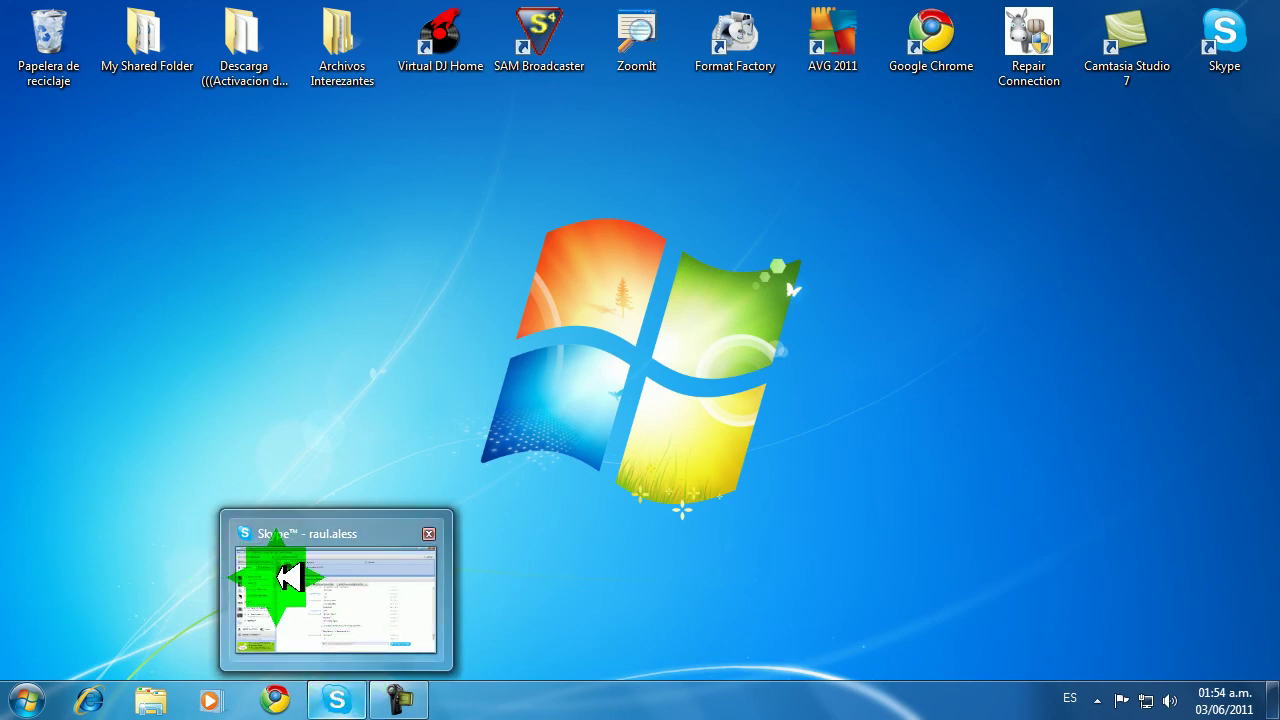